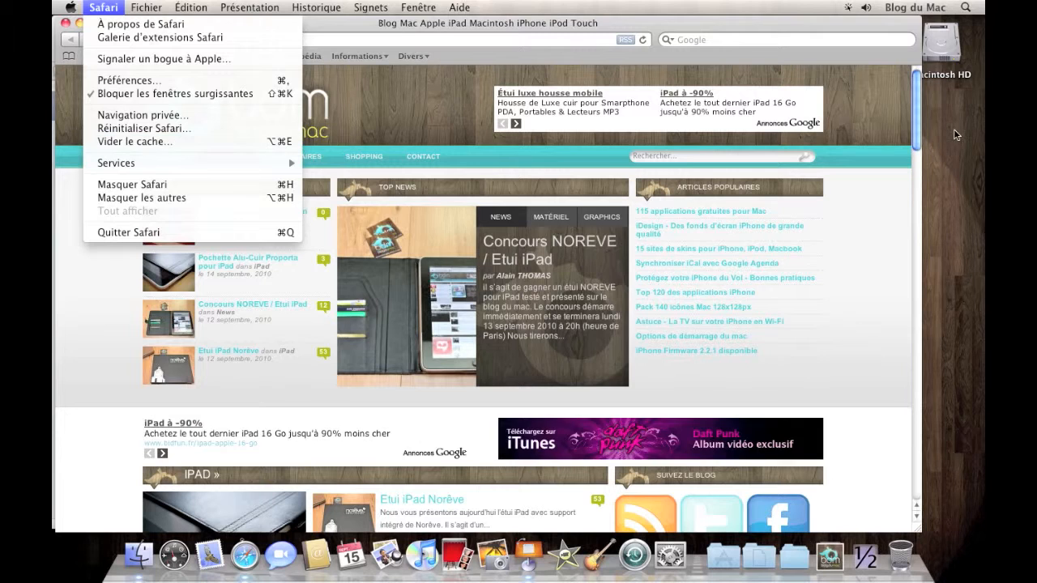
Open the keyboard shortcut settings (Raccourcis clavier) in System Preferences
left_click(952, 129)
left_click(952, 129)
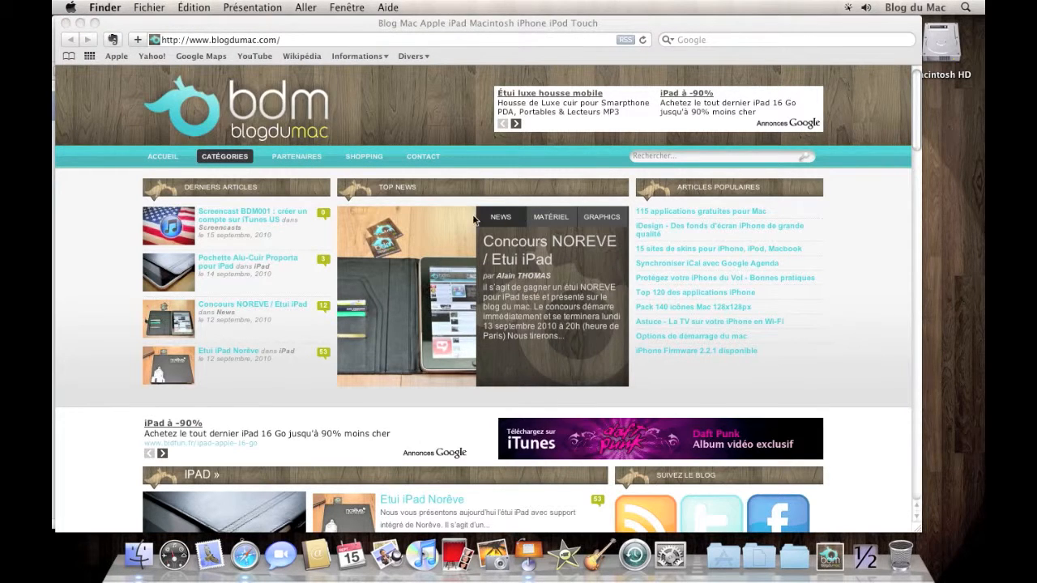
left_click(669, 555)
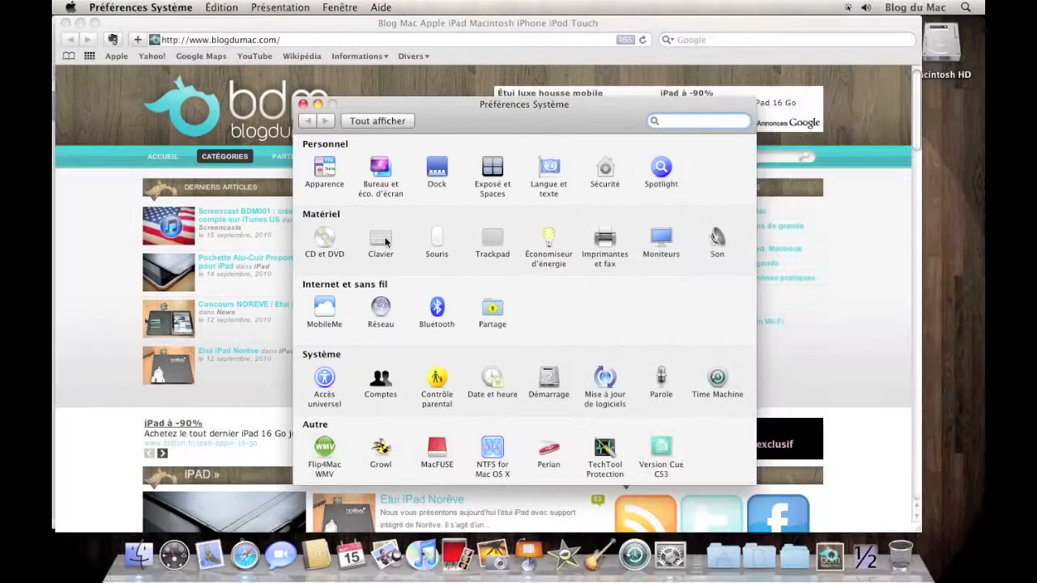
left_click(386, 241)
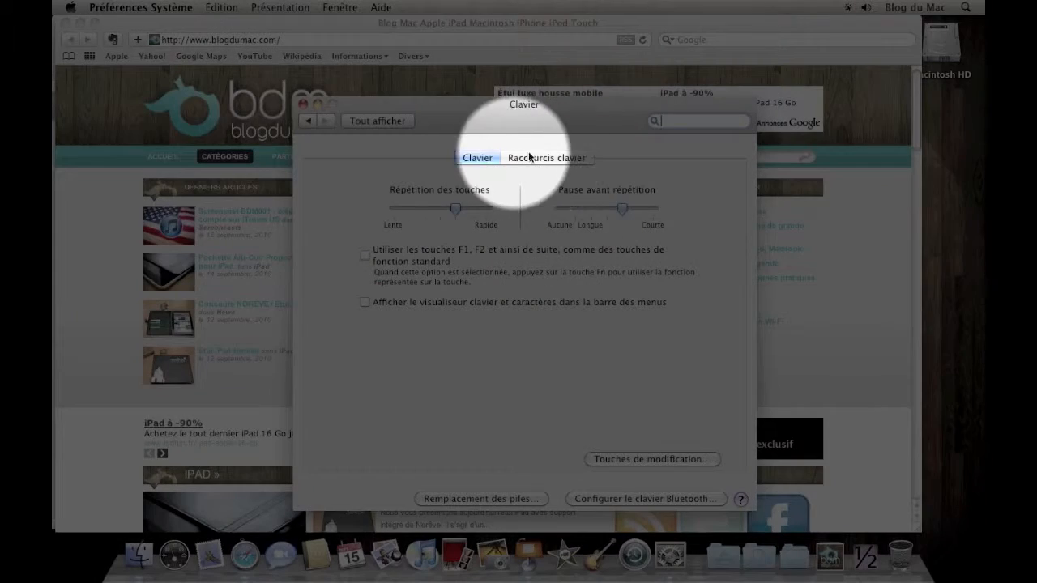
left_click(539, 159)
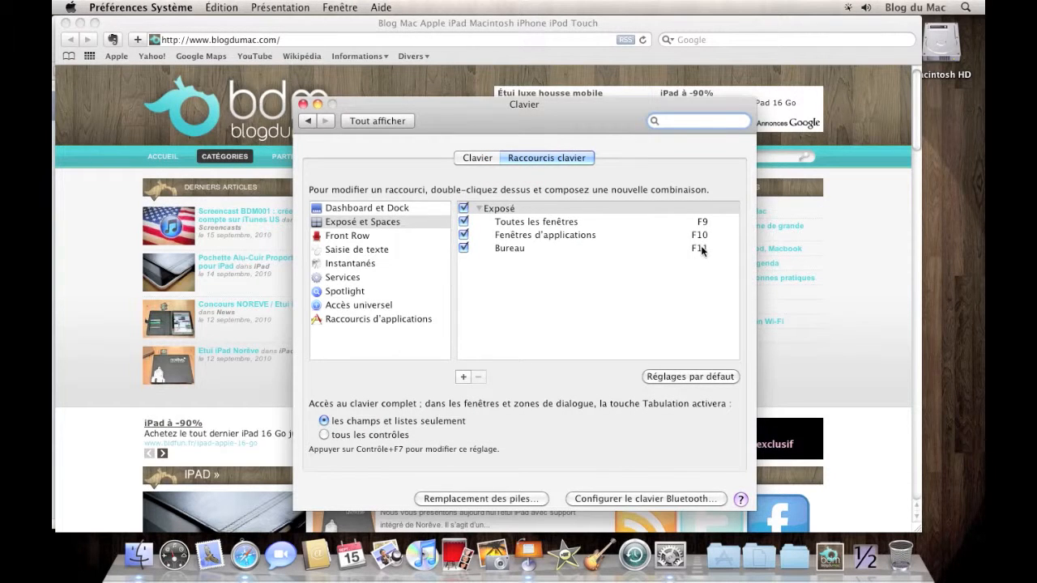
Set the Spotlight shortcut for "Afficher le champ de recherche Spotlight" to ⌘Espace
left_click(365, 236)
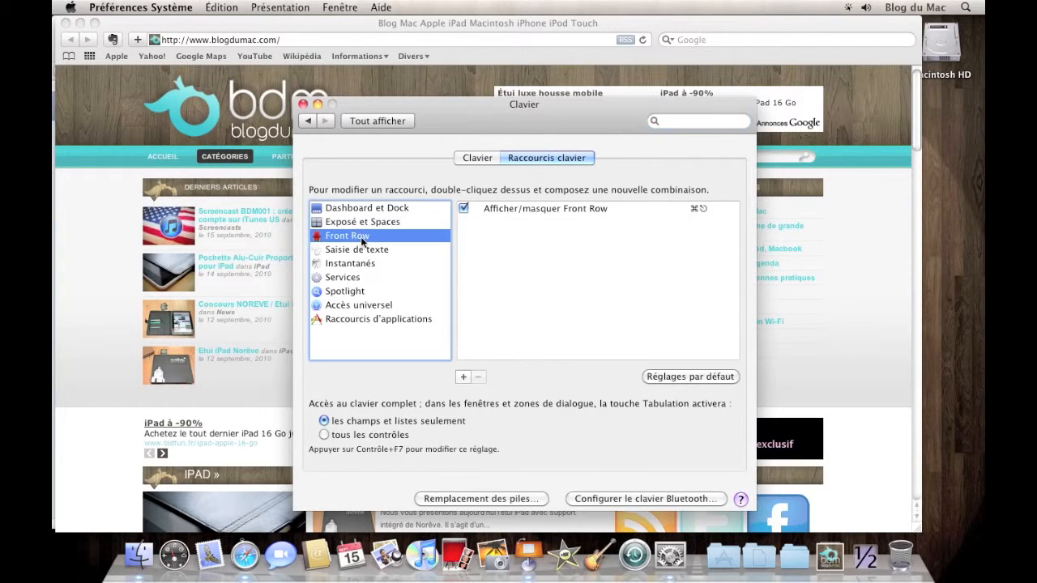
left_click(336, 305)
left_click(340, 292)
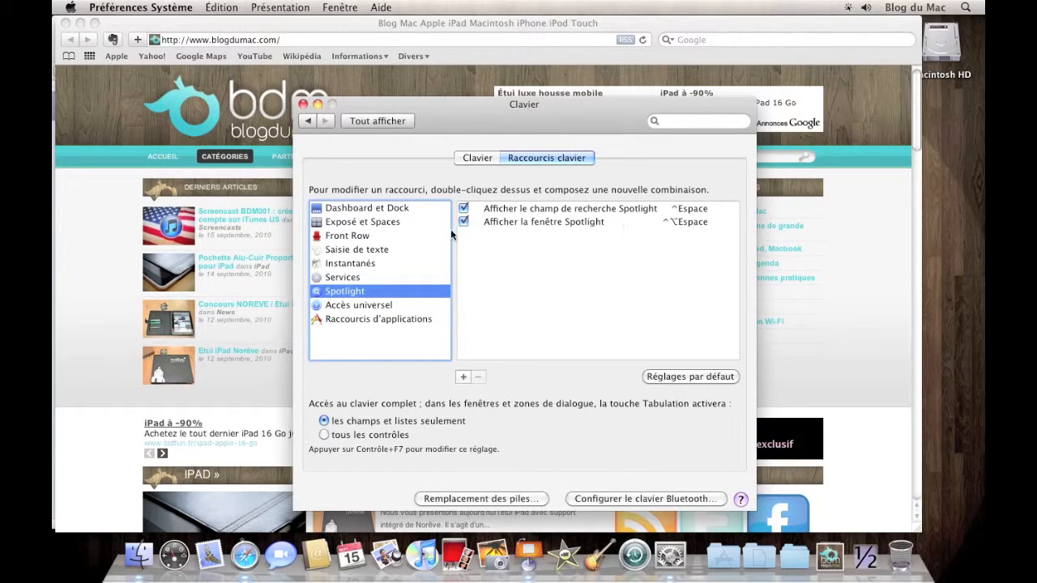
left_click(688, 210)
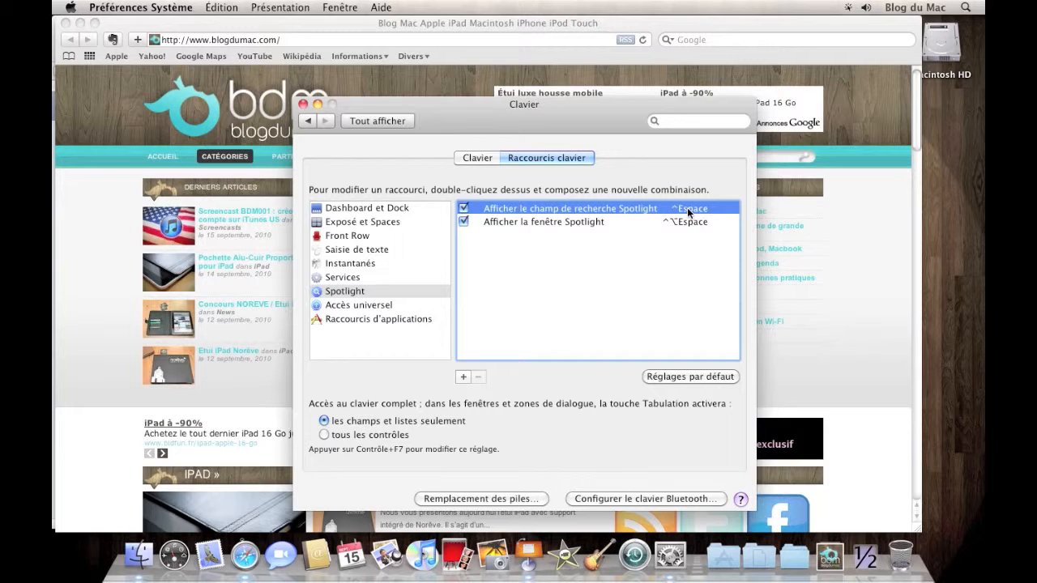
double_click(687, 208)
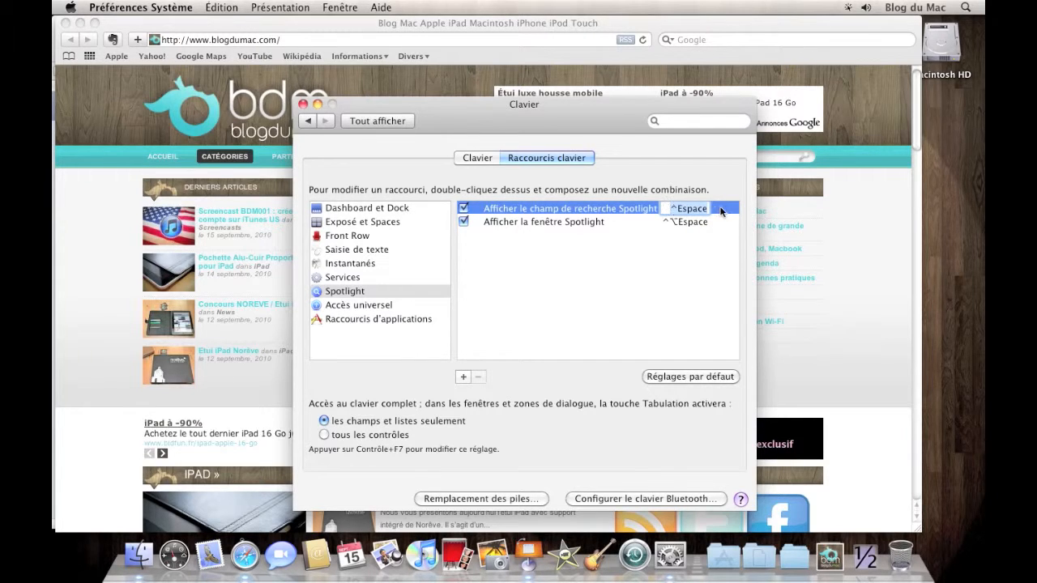
key("super+space")
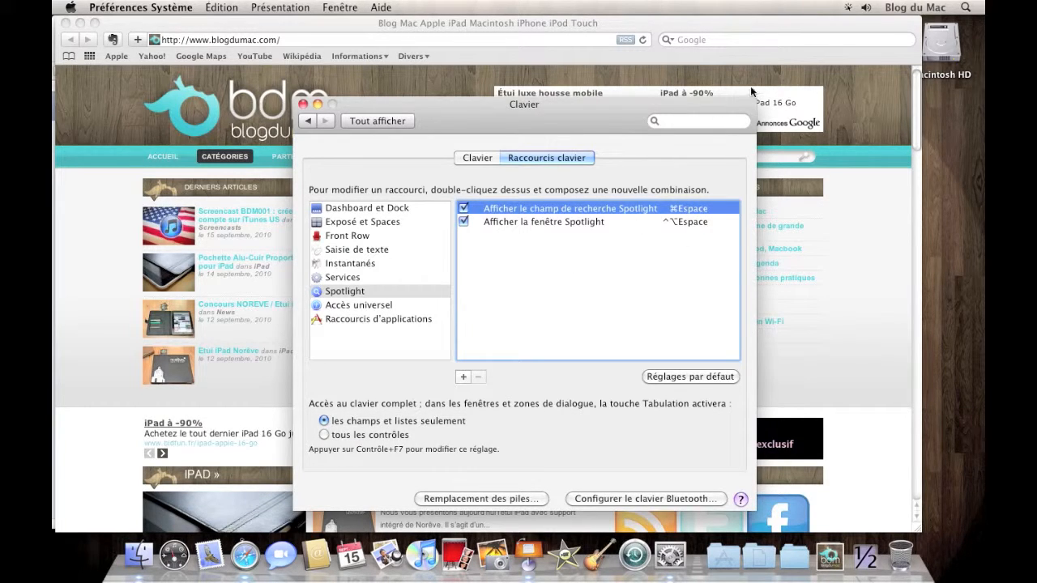
Test the new shortcut by showing the Spotlight search field, dismiss it and return to the keyboard preferences
key("super+space")
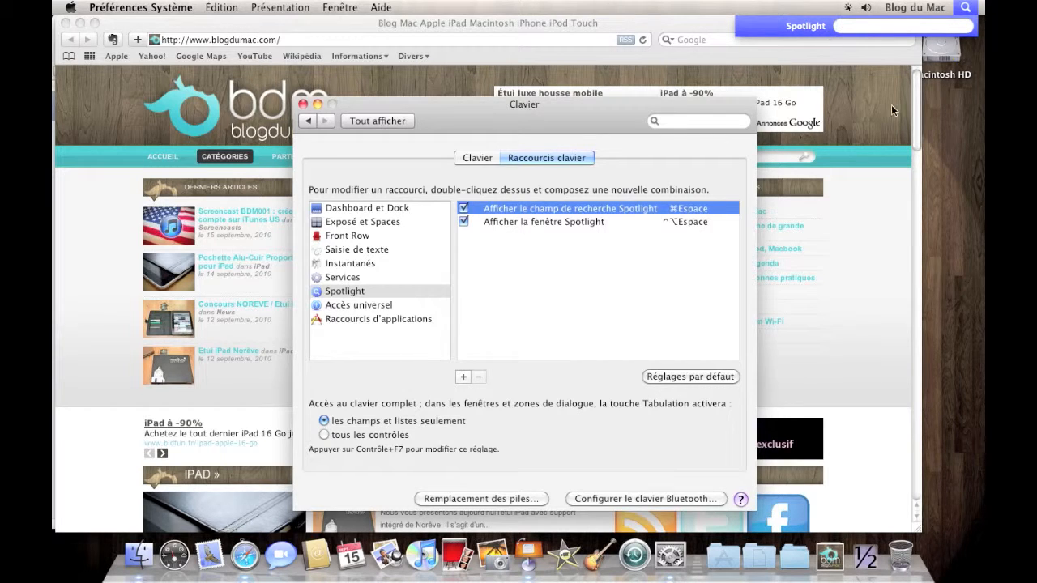
left_click(950, 136)
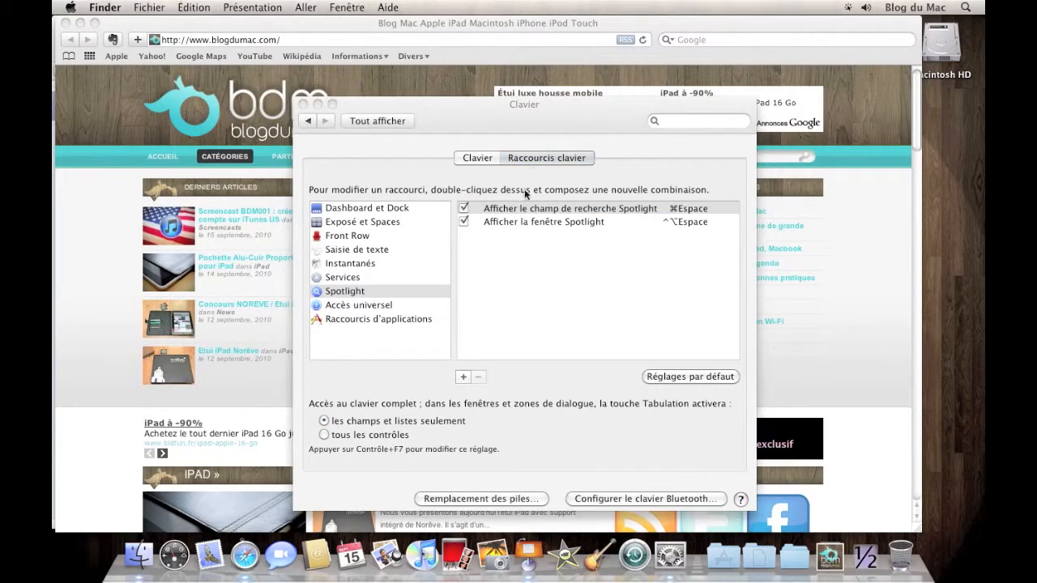
left_click(482, 327)
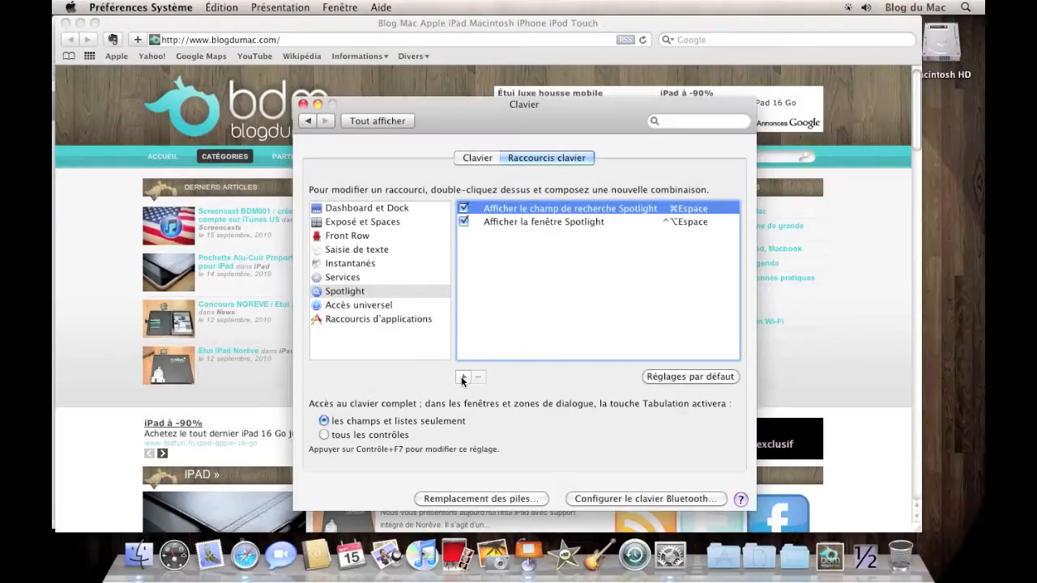
Add an application shortcut for Safari with the command title "Vider le cache" and the key combination ⌘E
left_click(463, 378)
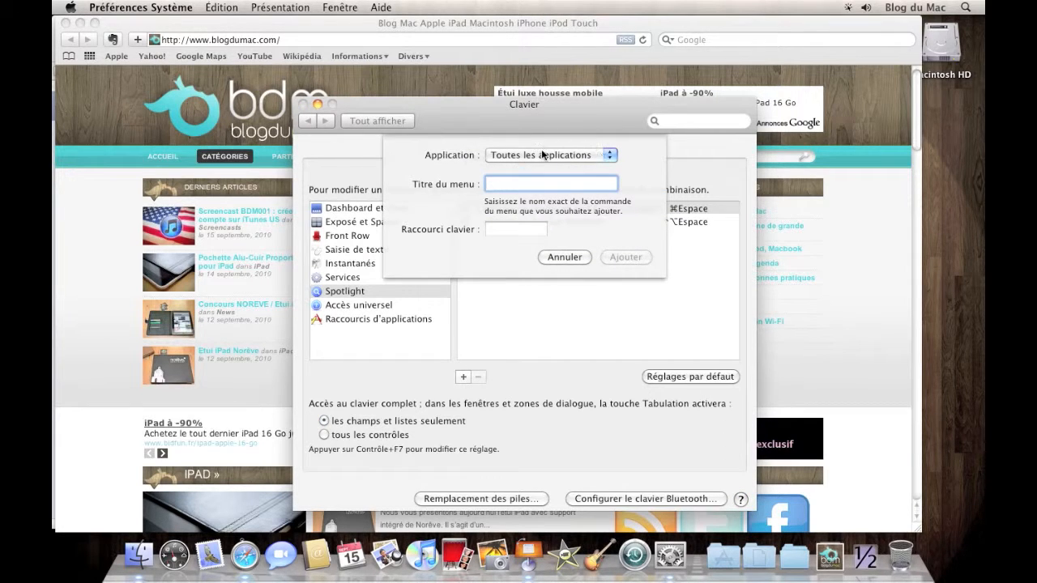
left_click(600, 156)
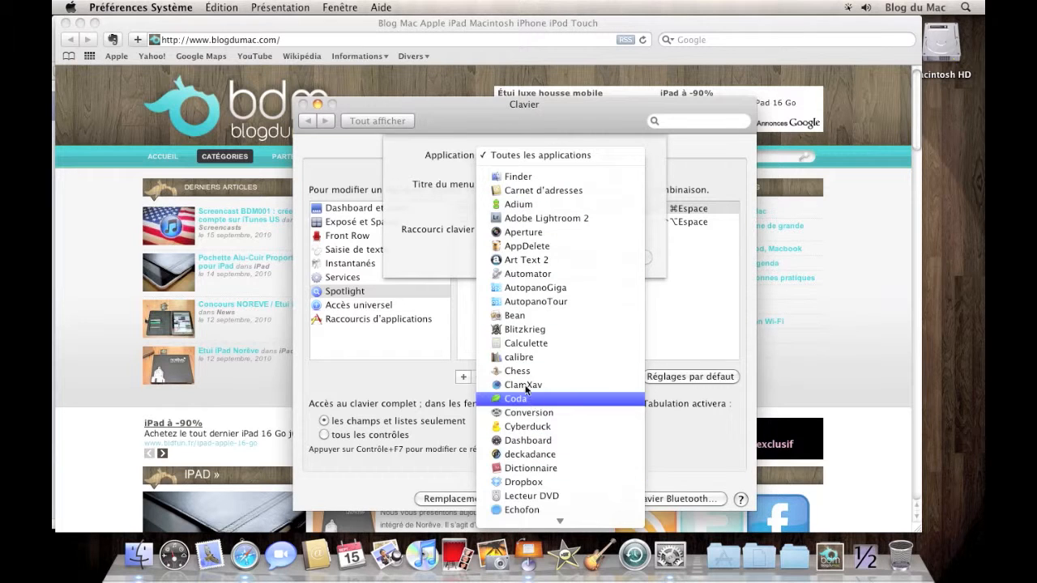
scroll(528, 405, "down", 10)
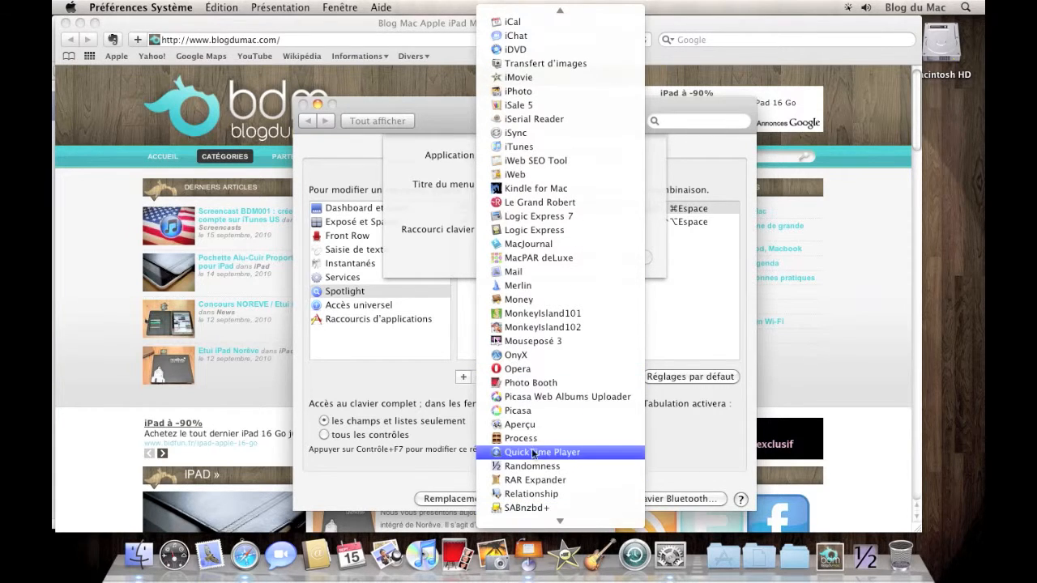
scroll(534, 454, "down", 5)
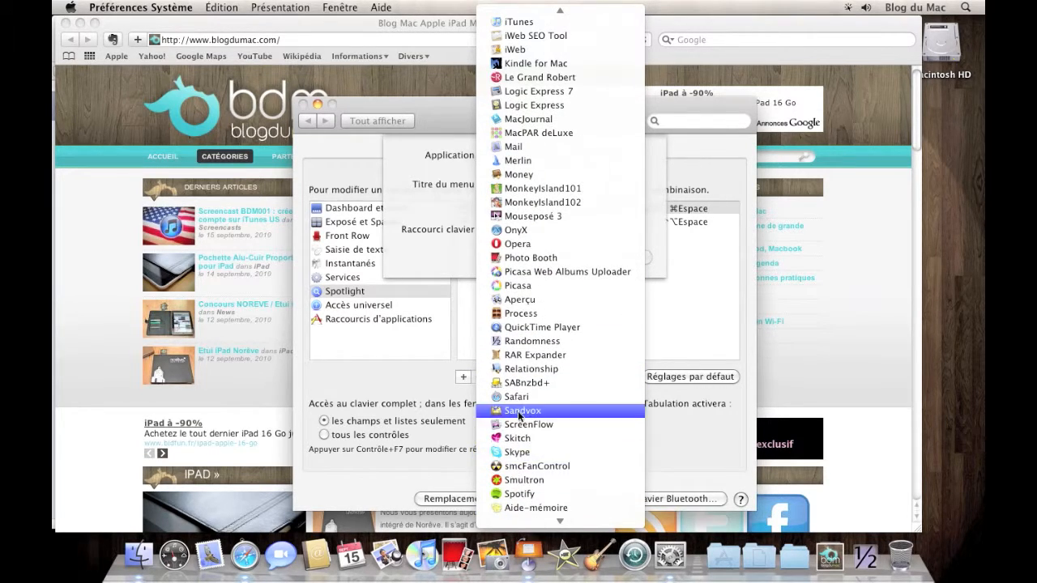
left_click(533, 396)
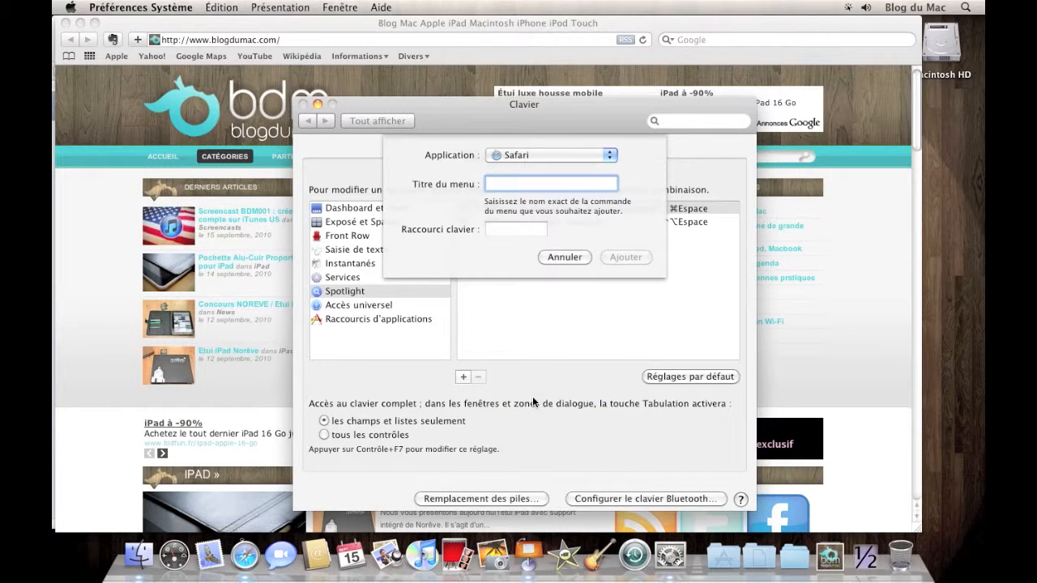
type("Vider le cache")
left_click(517, 228)
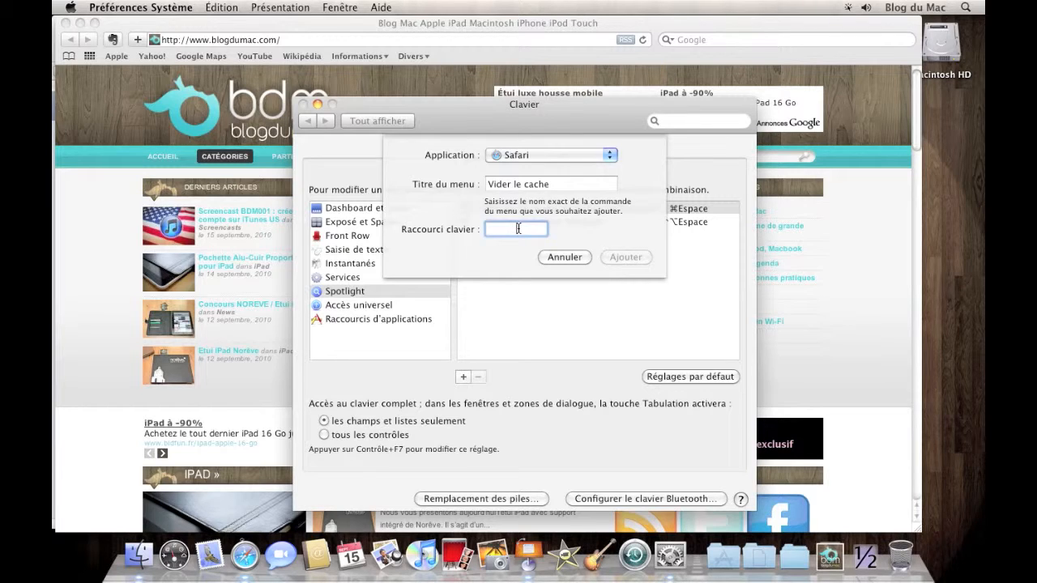
key("super+e")
left_click(625, 258)
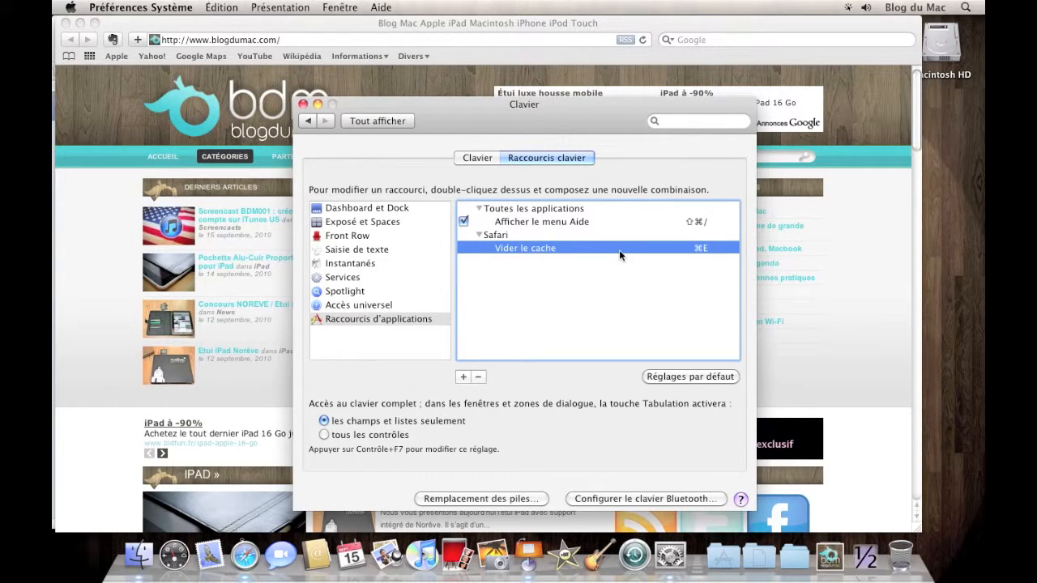
Switch to Safari and check which shortcut is assigned to its "Vider le cache..." command
left_click(84, 138)
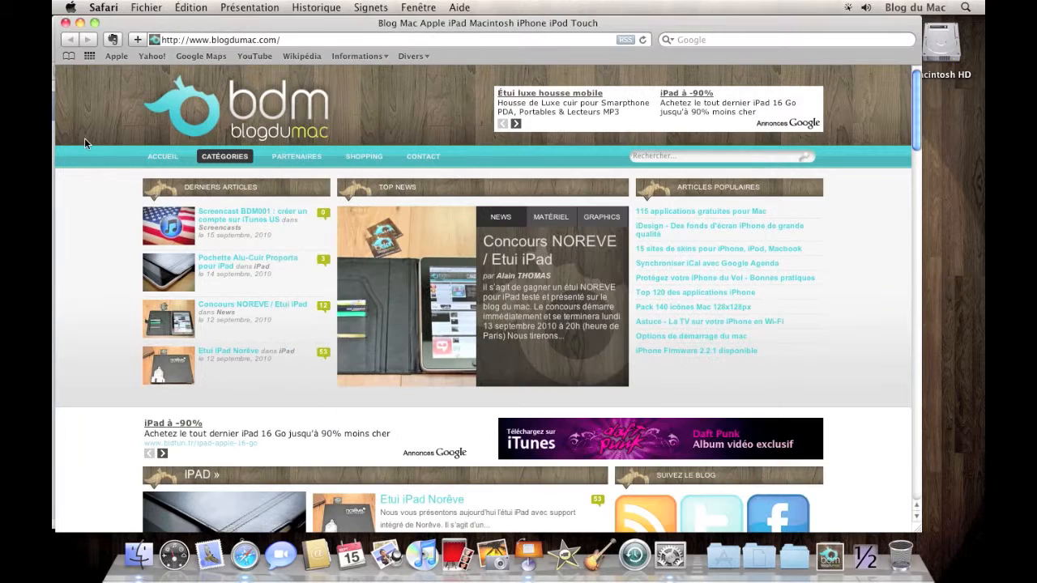
left_click(103, 8)
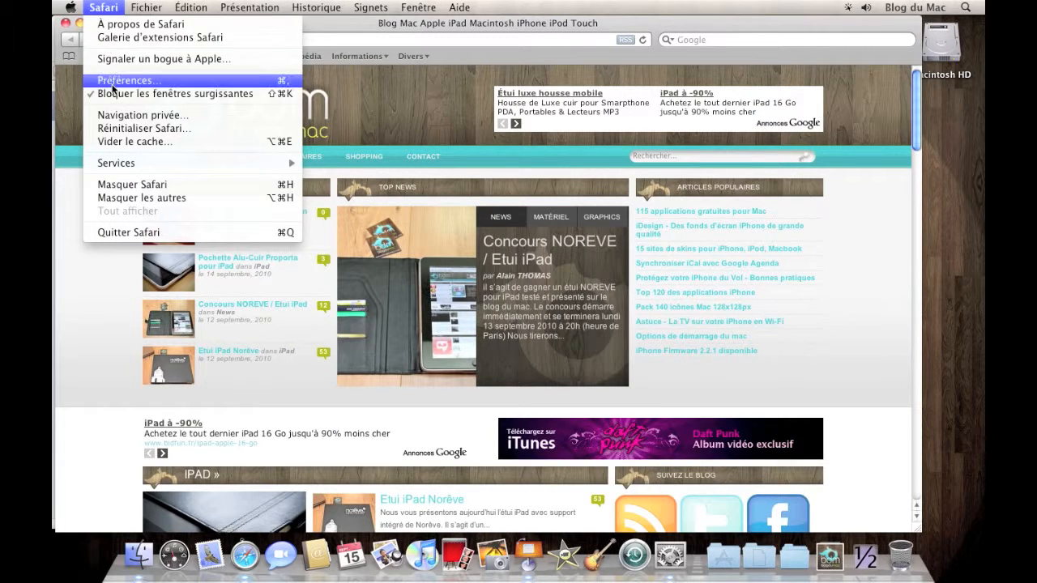
left_click(157, 143)
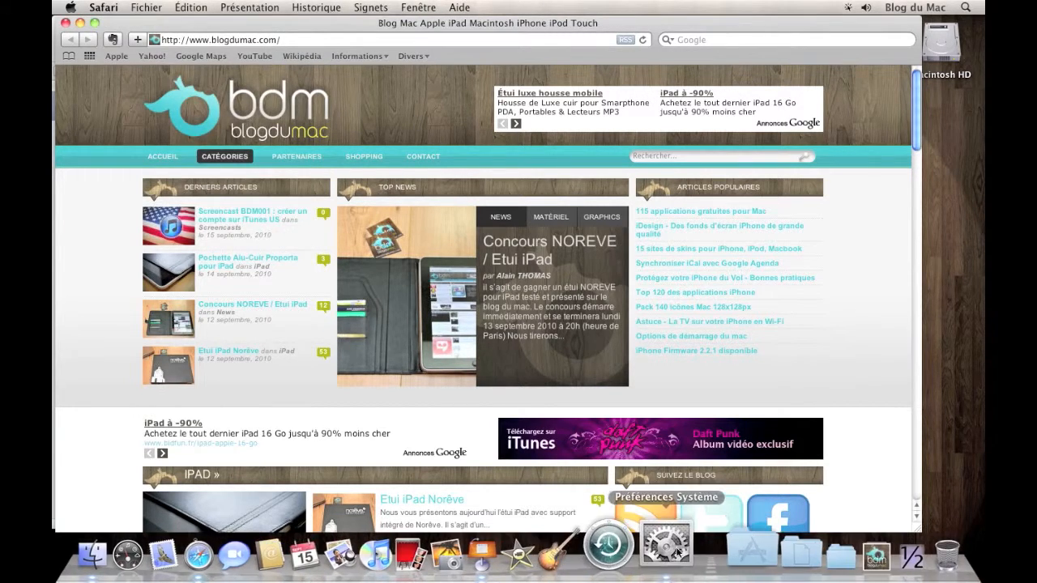
Return to System Preferences and correct the Safari shortcut's command title to "Vider le cache..."
left_click(670, 555)
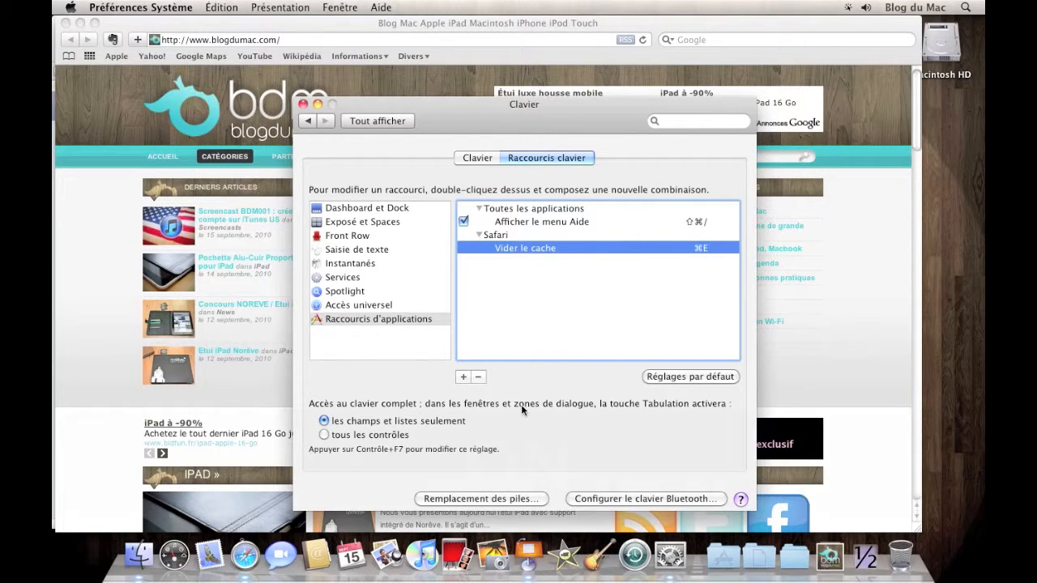
double_click(552, 248)
left_click(556, 250)
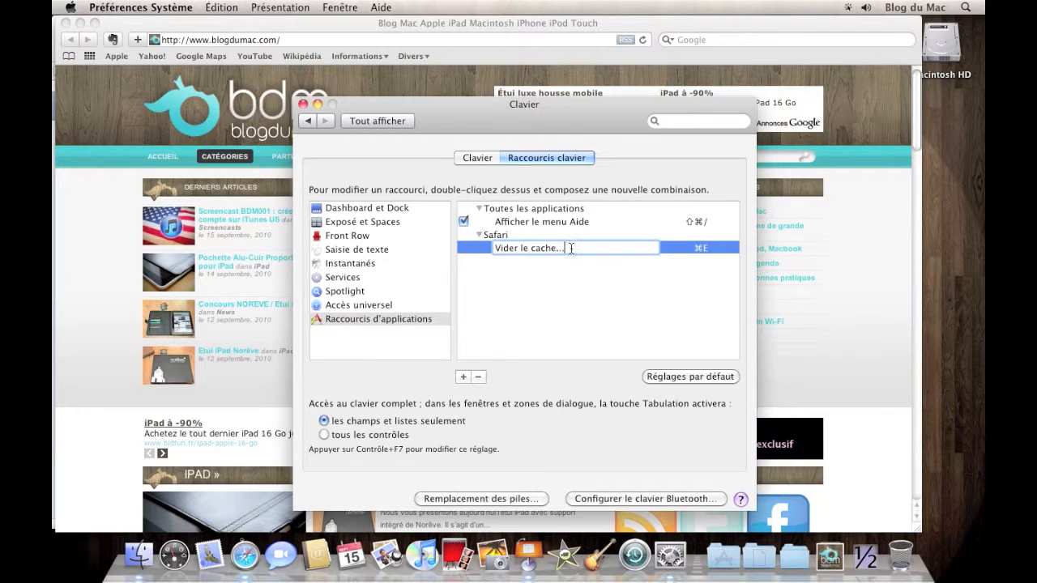
key("Return")
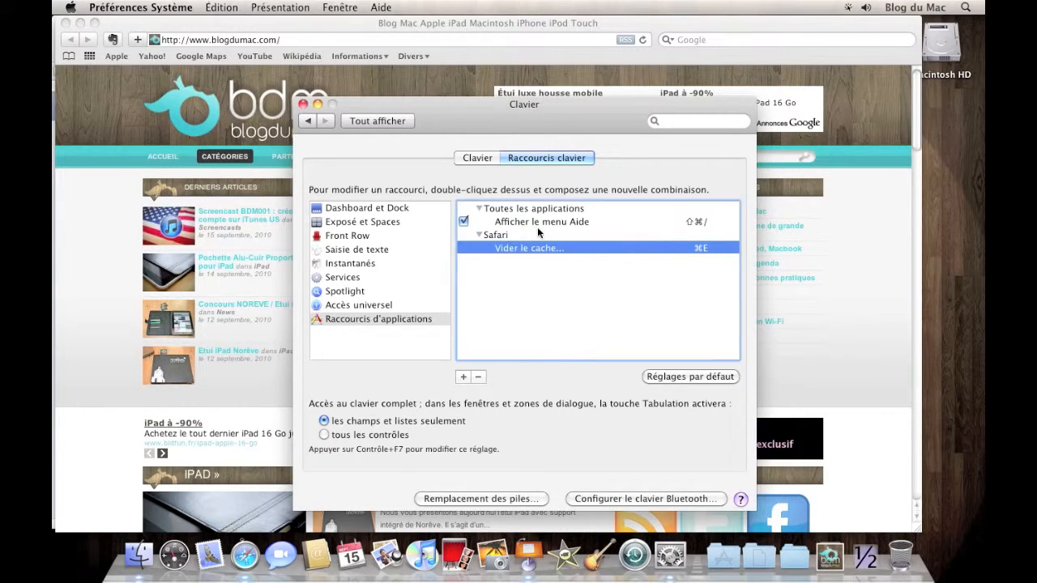
Switch to Safari, check the shortcut of its "Vider le cache..." command and use it to empty the cache
left_click(123, 82)
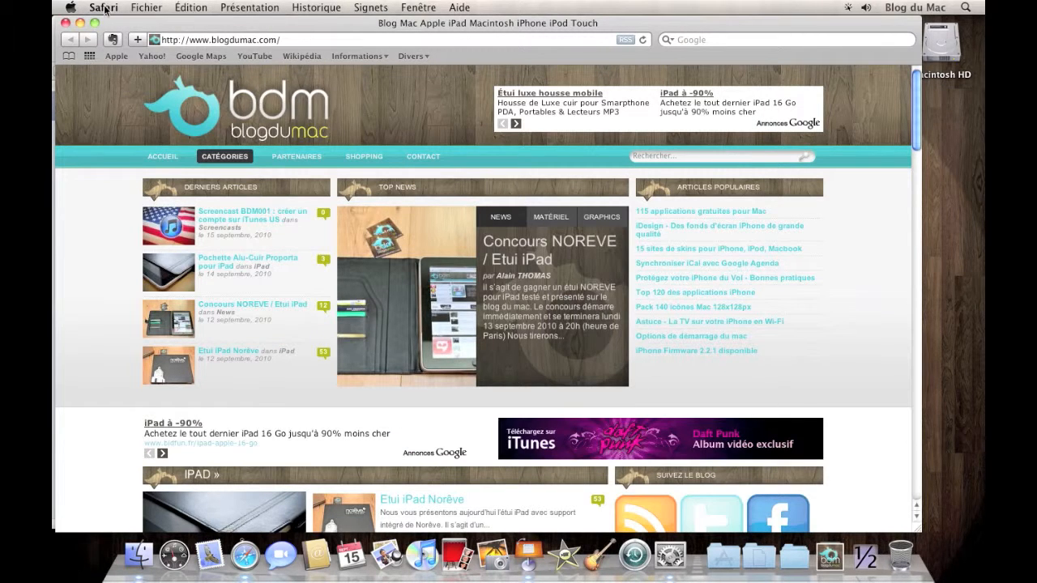
left_click(103, 7)
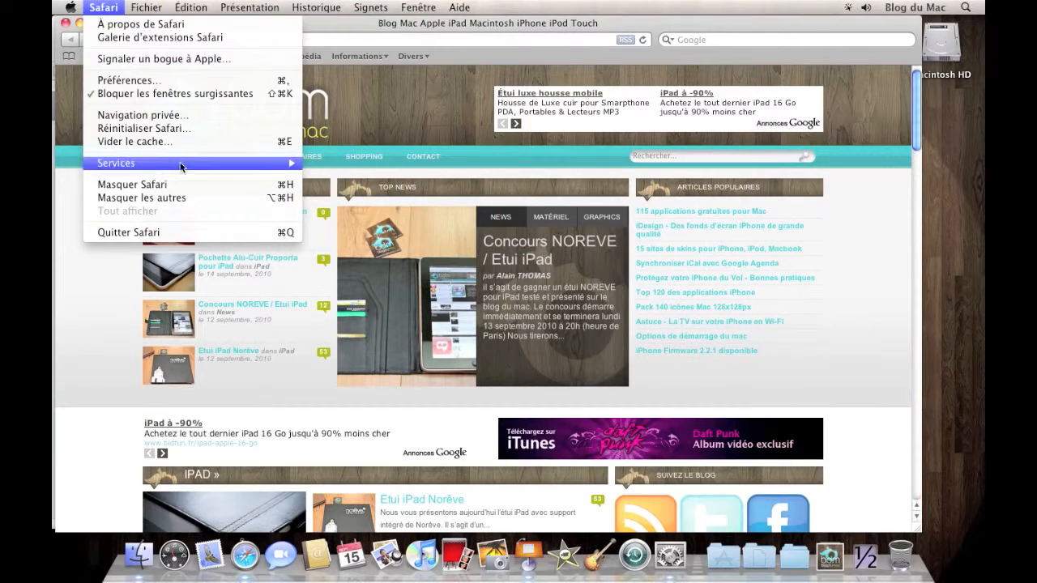
left_click(74, 265)
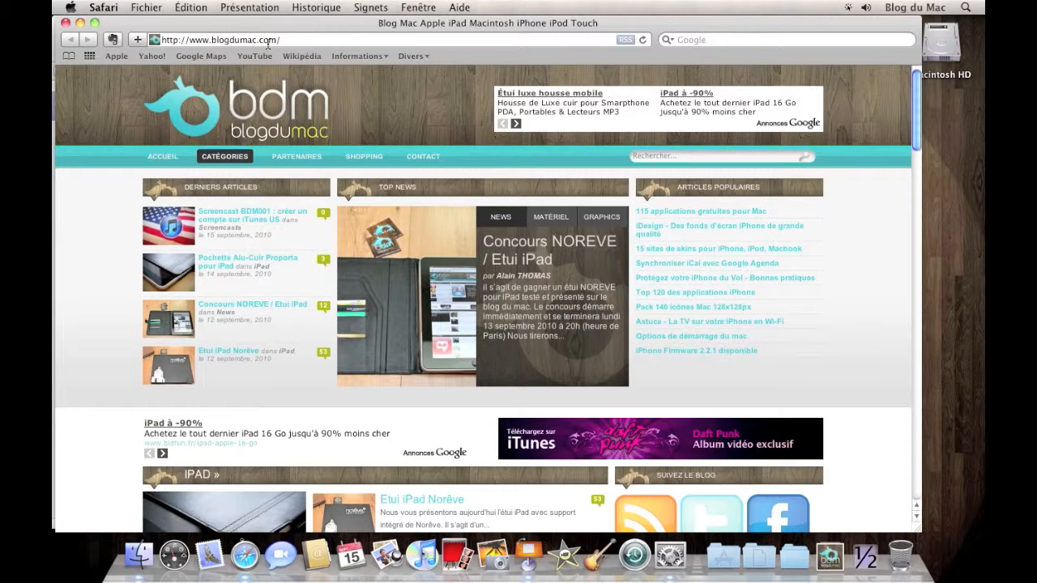
key("super+alt+e")
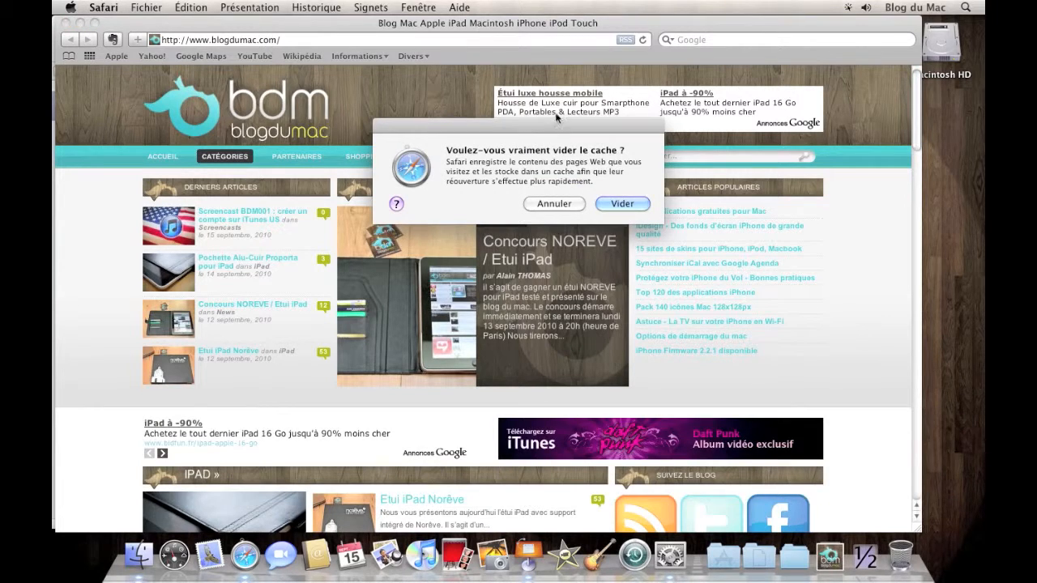
left_click(620, 204)
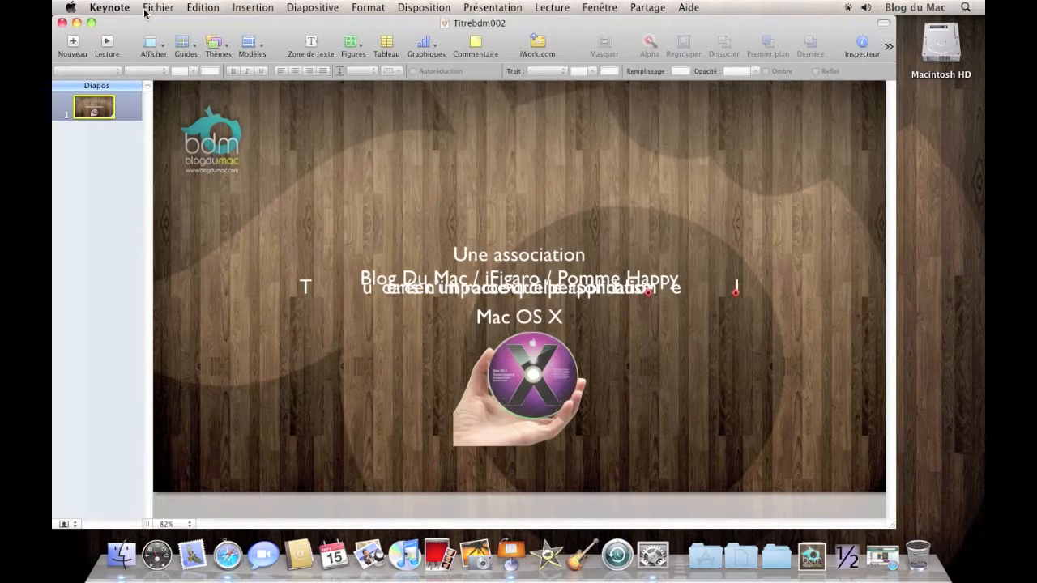
Check Keynote's "Exporter..." command, switch to System Preferences and start a new application shortcut, looking for Keynote in the application list
left_click(149, 10)
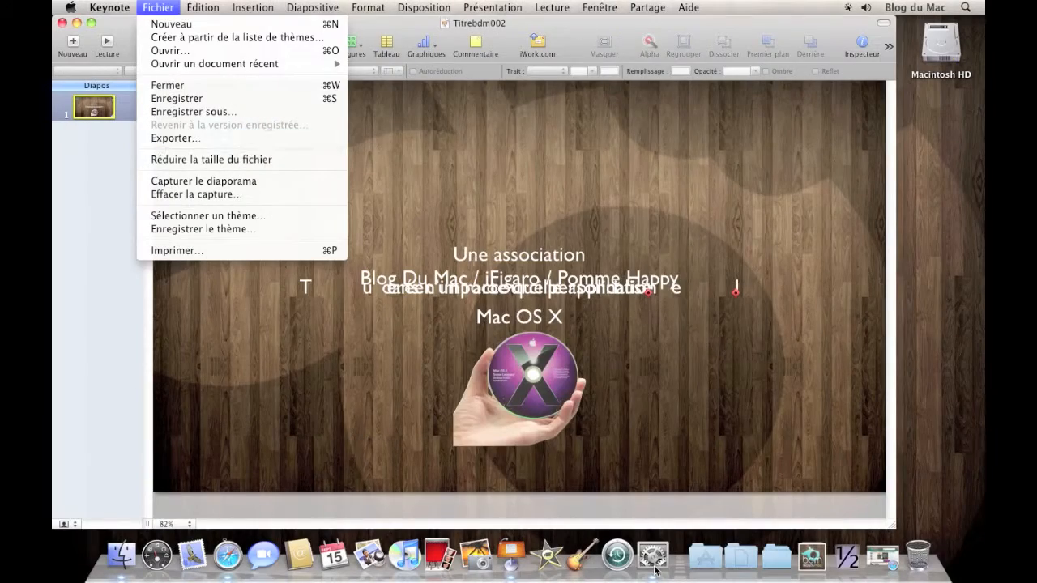
left_click(653, 556)
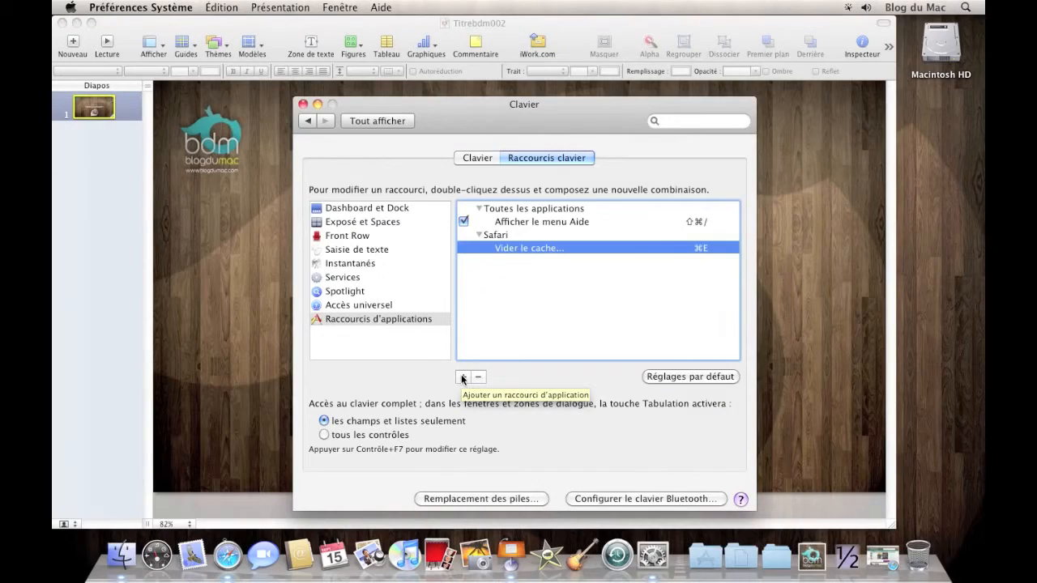
left_click(464, 377)
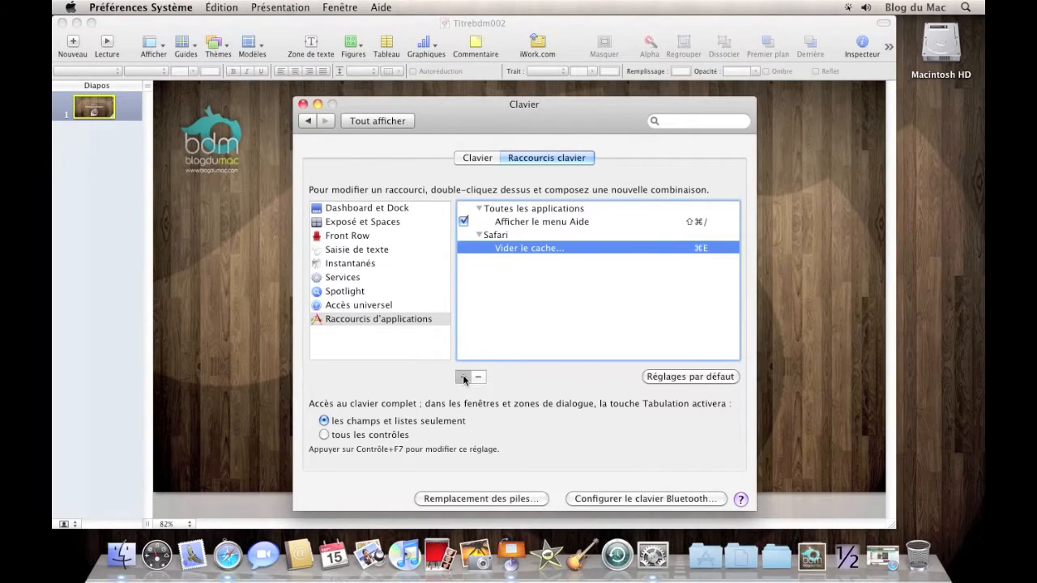
left_click(515, 156)
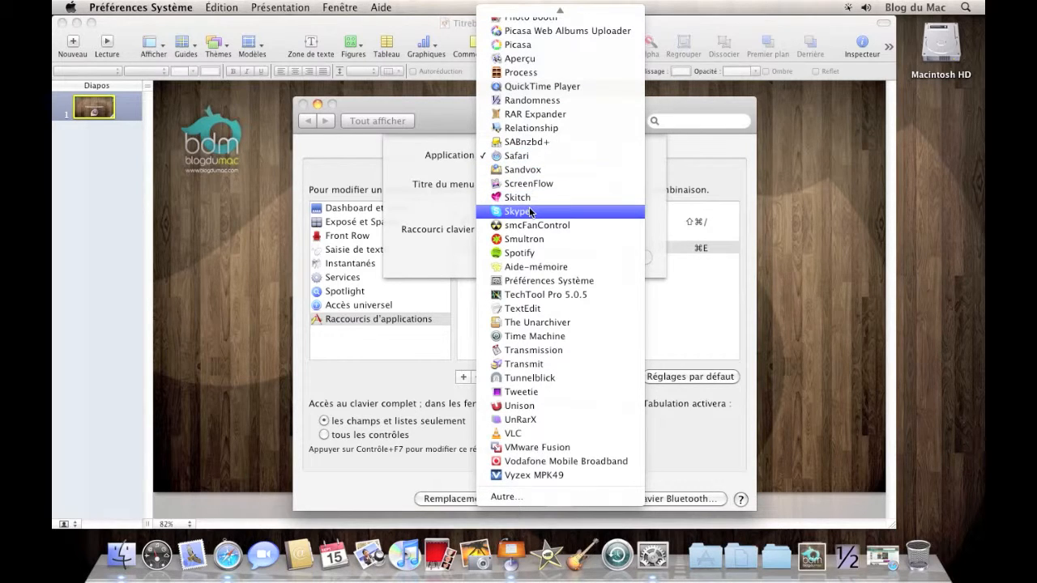
key("k")
key("k")
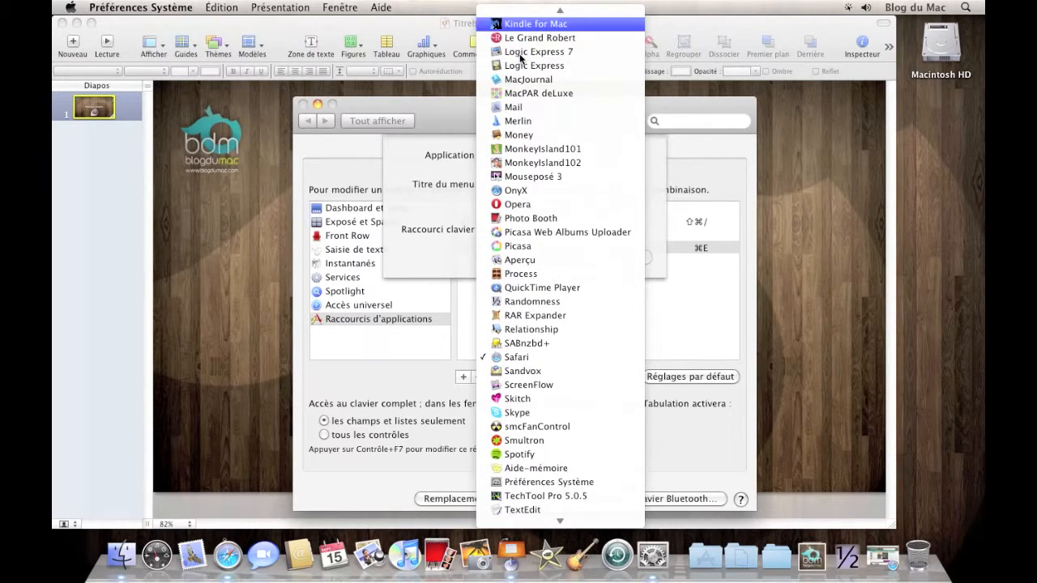
key("Down")
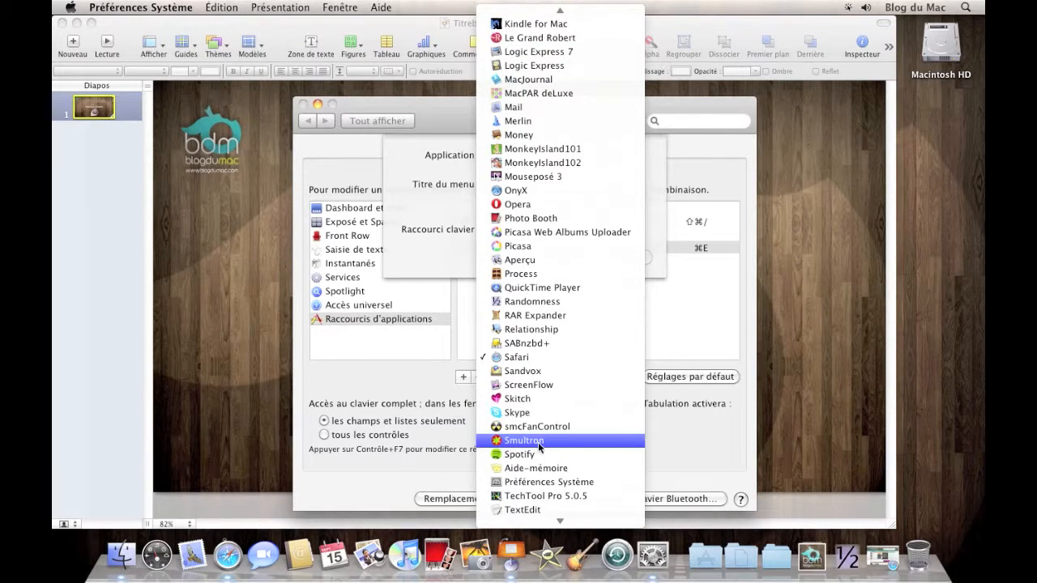
scroll(535, 516, "down", 5)
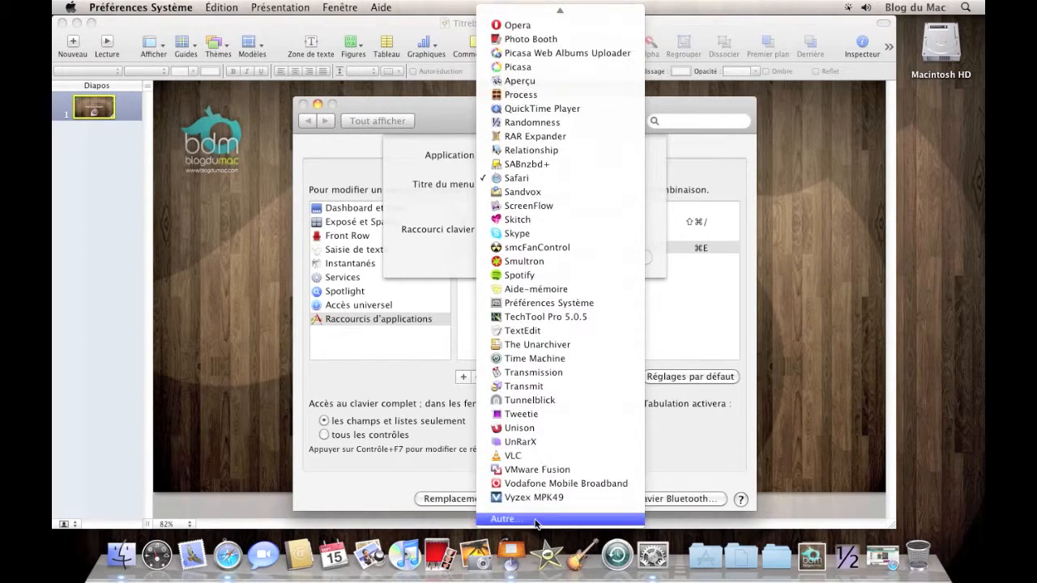
mouse_move(524, 7)
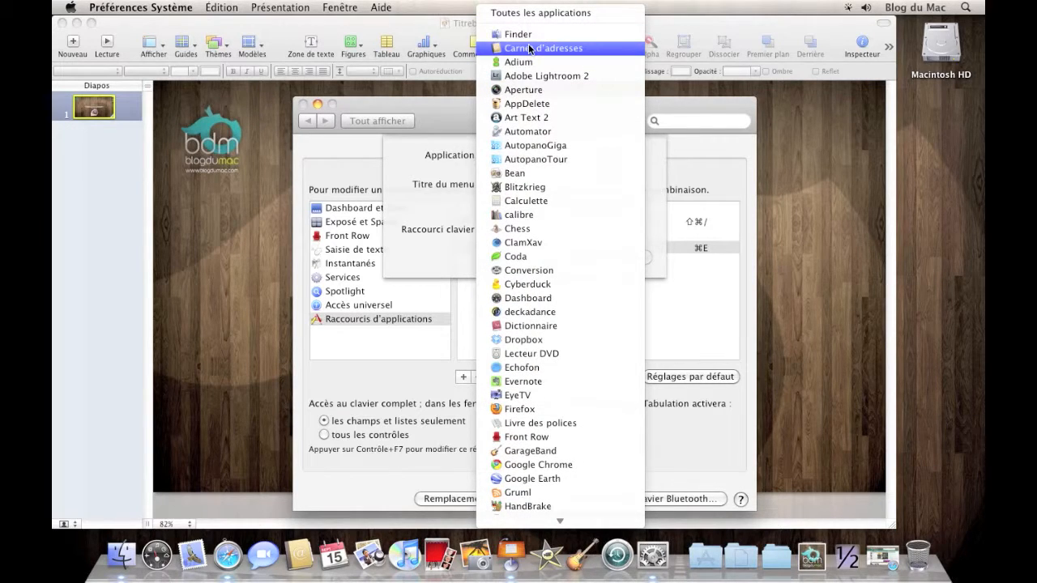
mouse_move(535, 523)
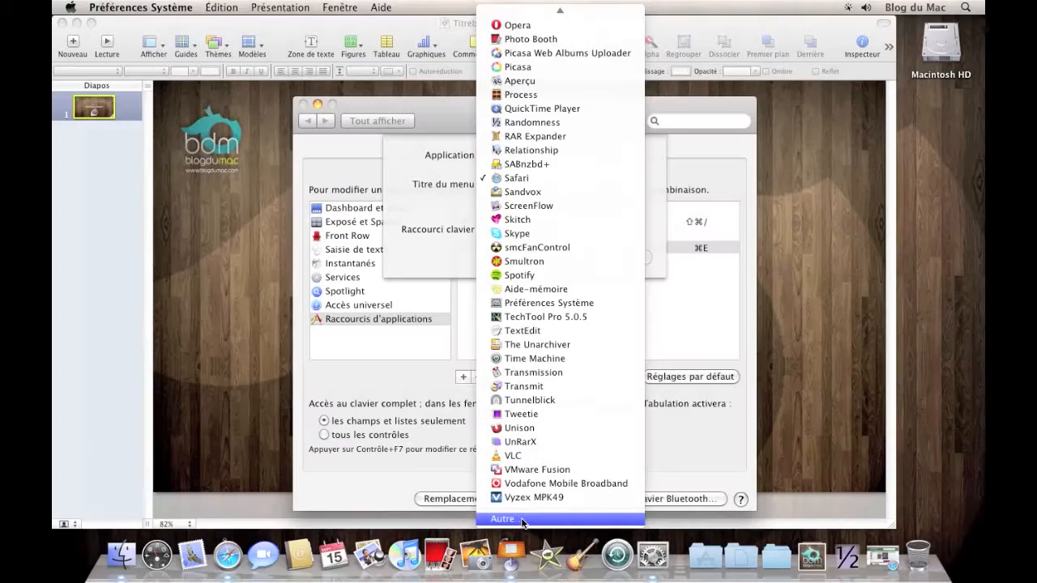
Select Keynote from the iWork '09 folder in Applications as the new shortcut's target application
left_click(523, 520)
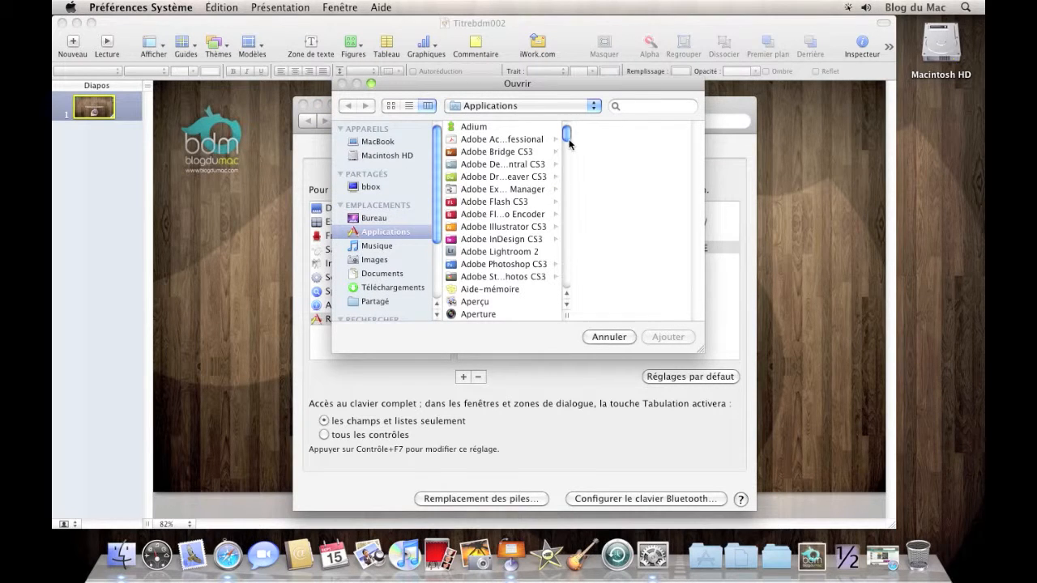
left_click_drag(567, 139, 567, 212)
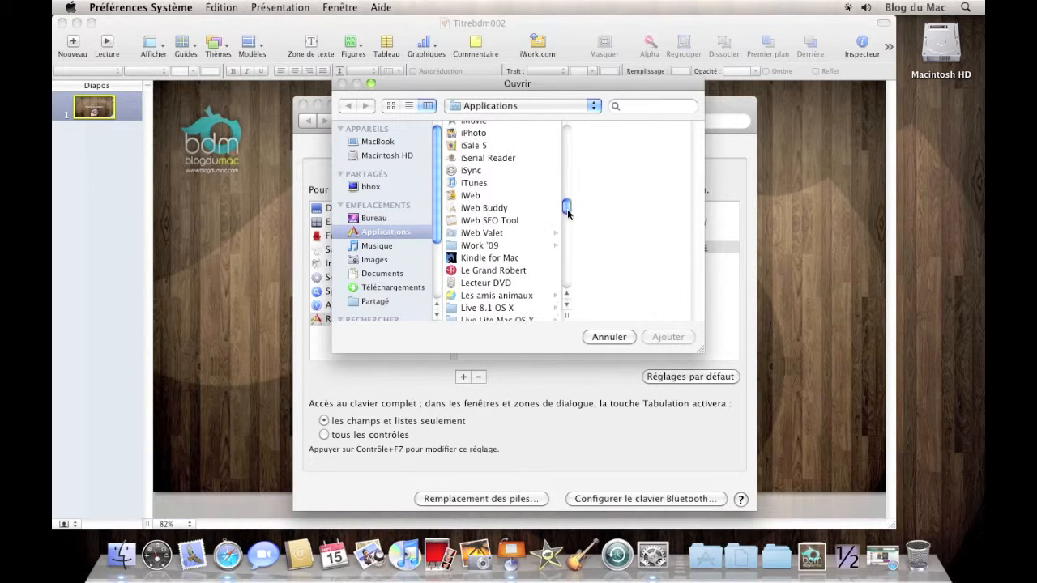
left_click(491, 247)
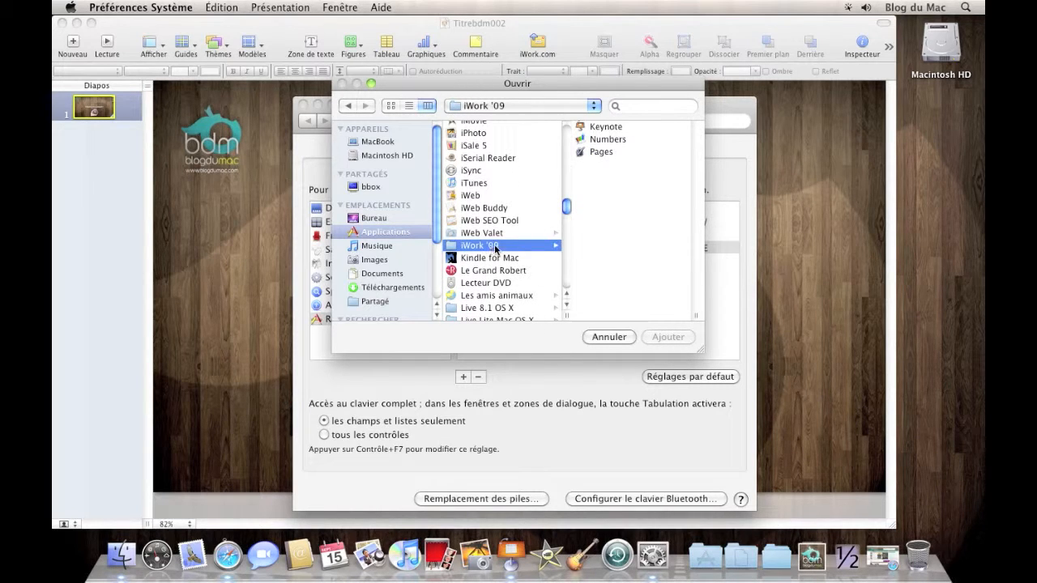
left_click(596, 128)
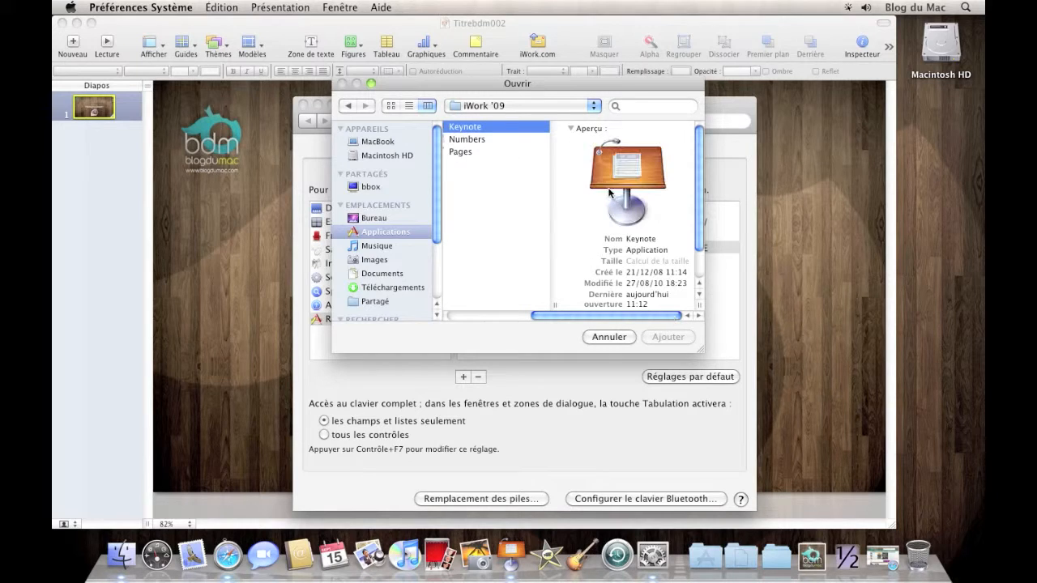
left_click(667, 337)
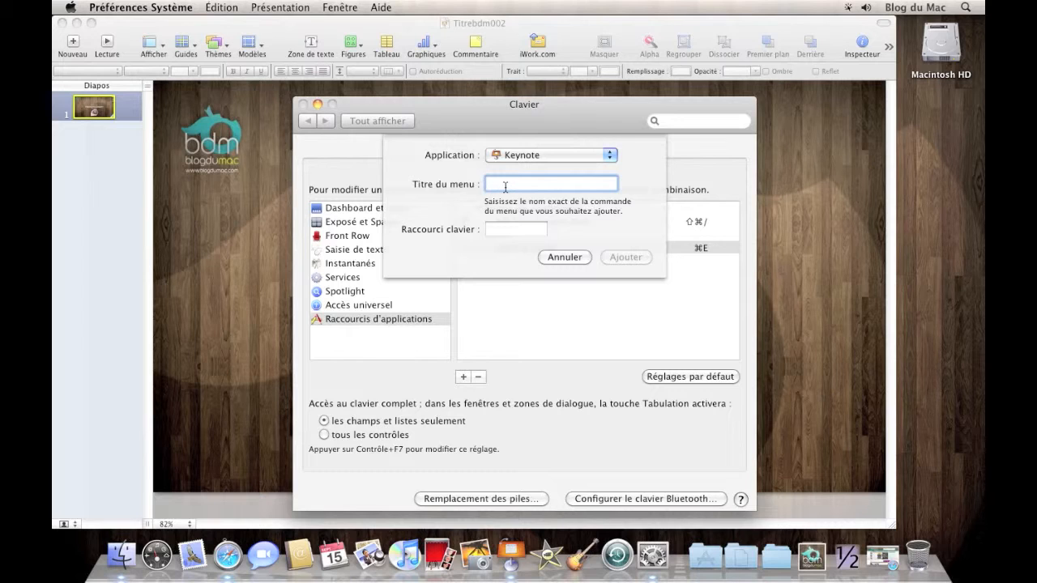
Enter "Exporter..." as the Keynote command title, assign ⌘E to it and add the shortcut
type("Expor")
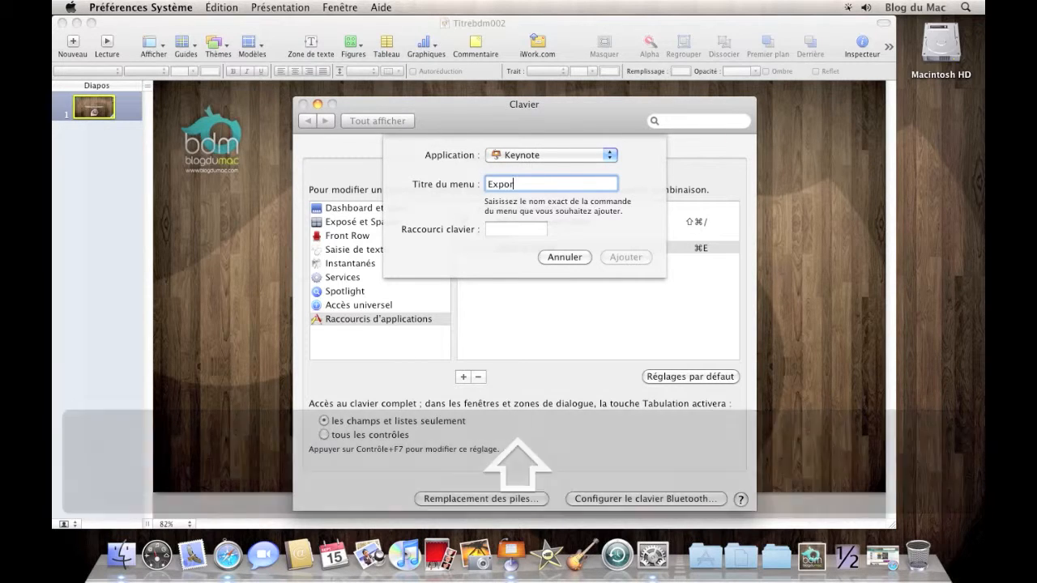
type("ter...")
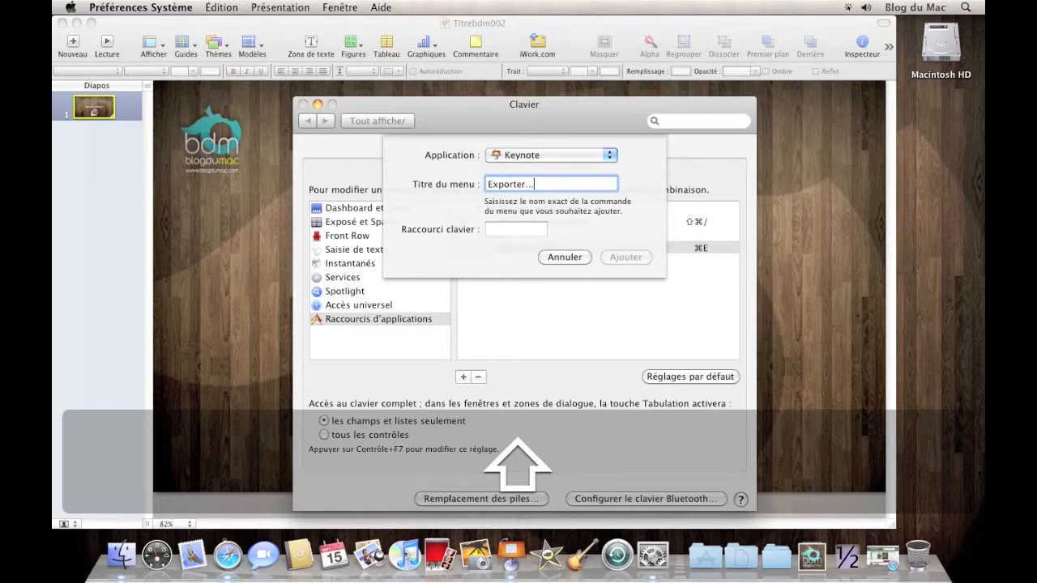
left_click(521, 229)
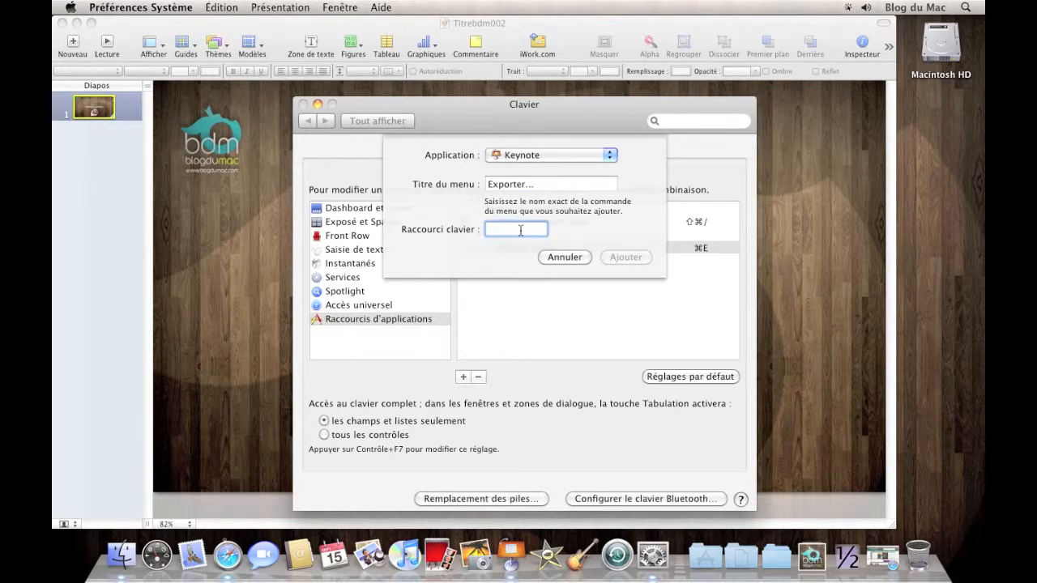
key("super+e")
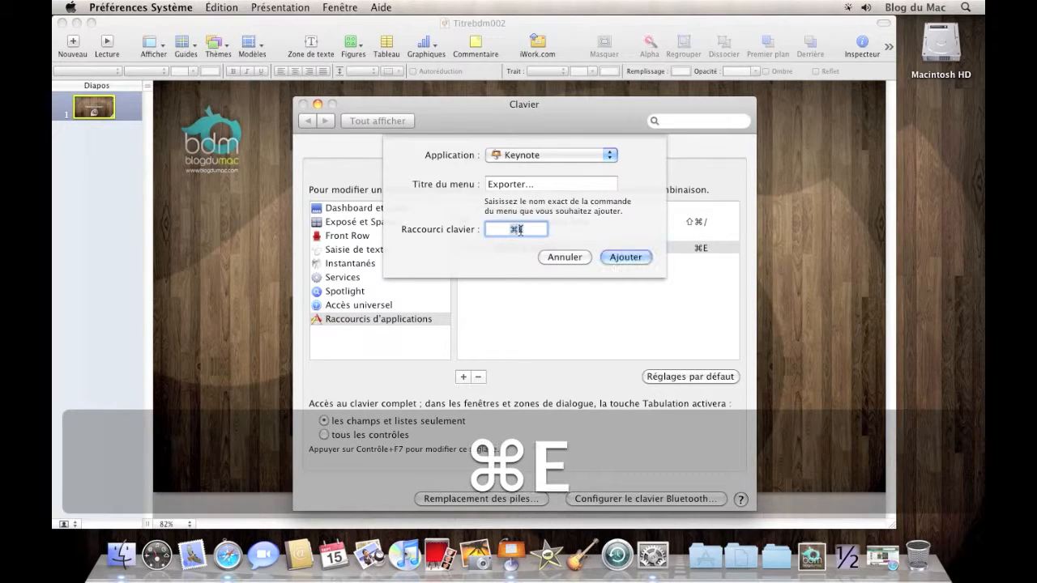
left_click(630, 259)
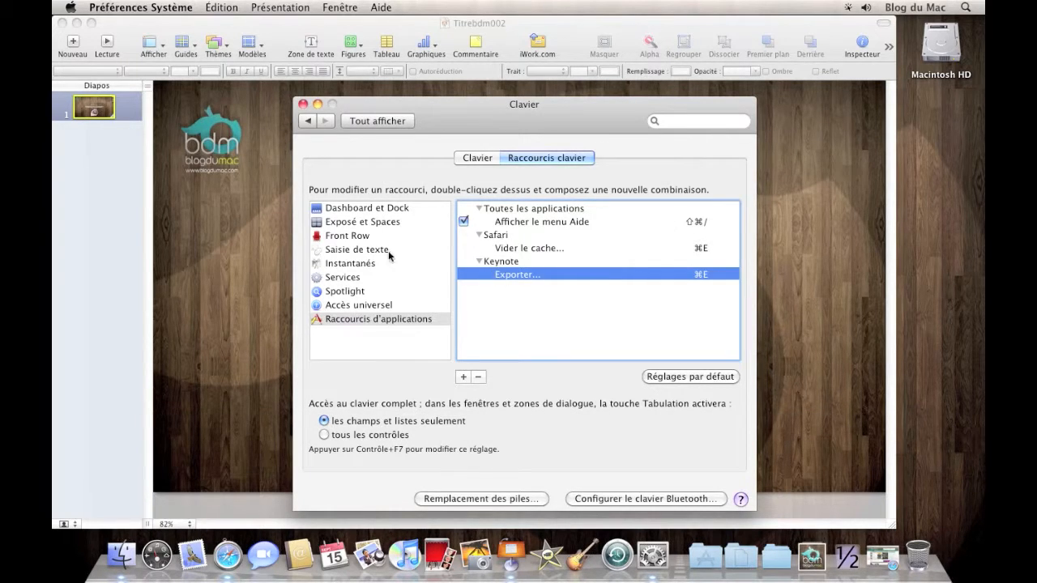
Switch to Keynote, check the shortcut of its "Exporter..." command, open the export dialog and cancel it
left_click(113, 197)
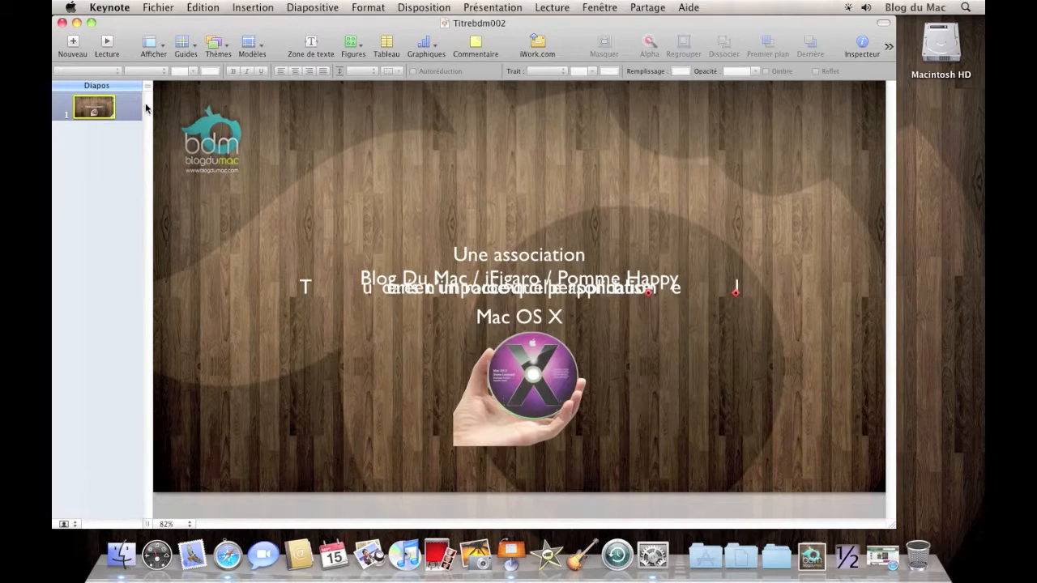
left_click(154, 7)
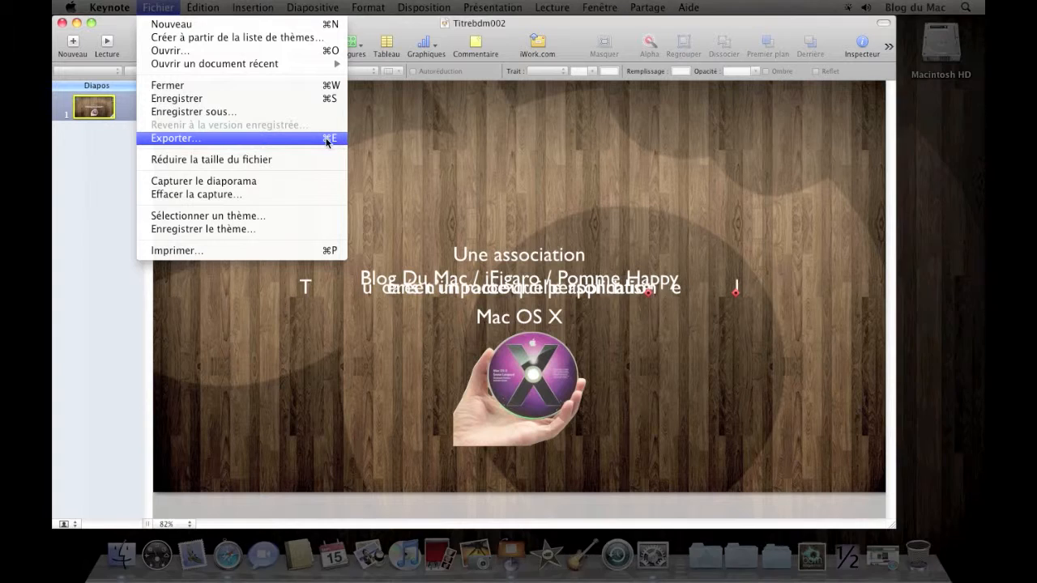
left_click(319, 138)
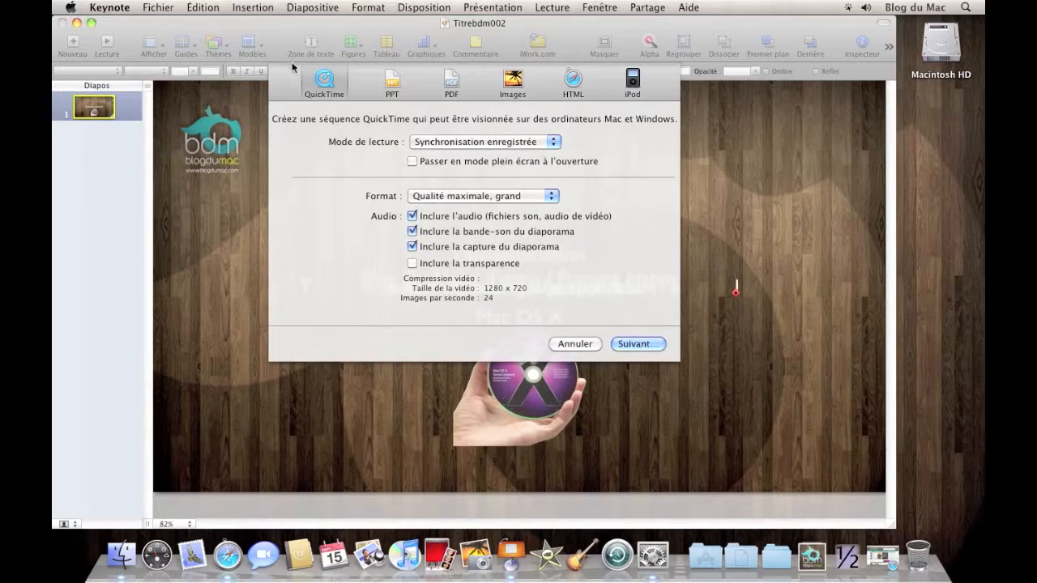
left_click(583, 344)
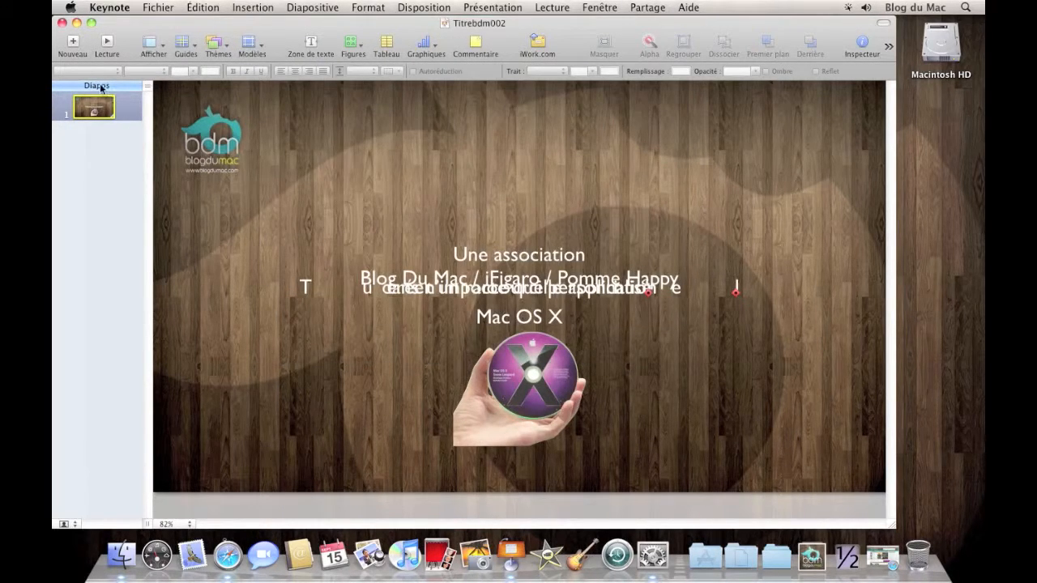
Minimise the Keynote presentation window and close the System Preferences keyboard window
left_click(77, 23)
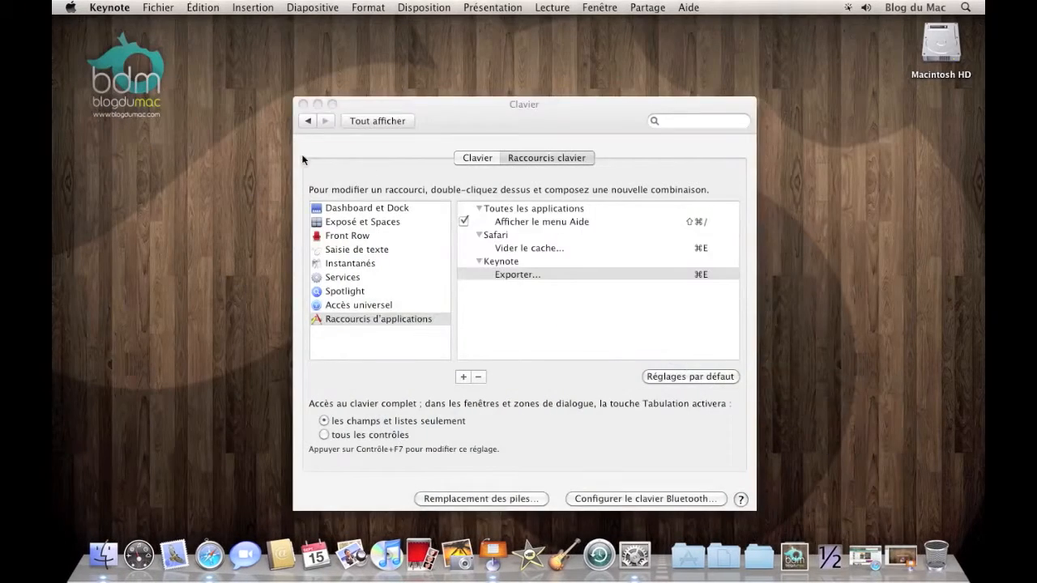
left_click(359, 306)
left_click(302, 105)
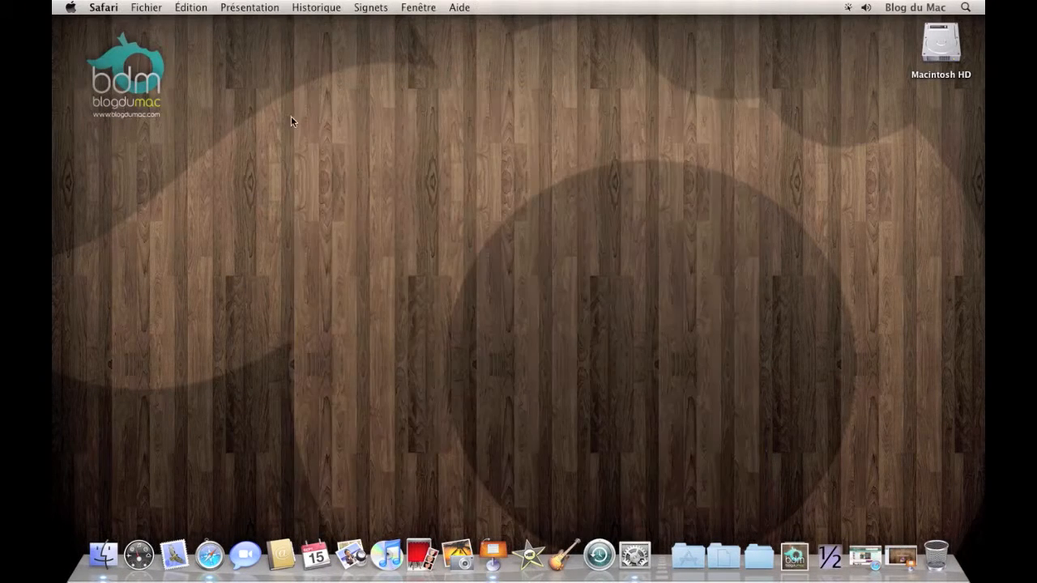